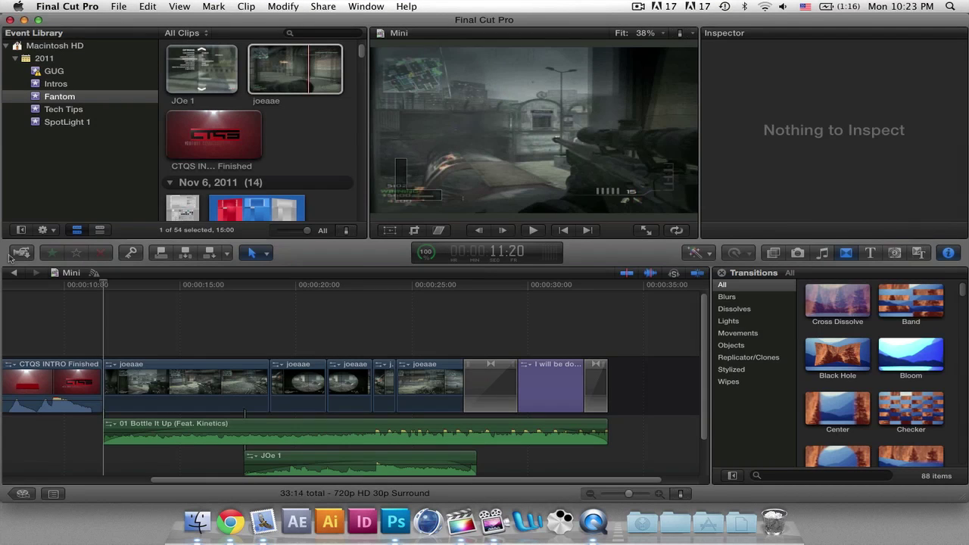
After previewing the Mini project, create a new project named Twixtor and select the joeaae clip
{"action": "key", "text": "space"}
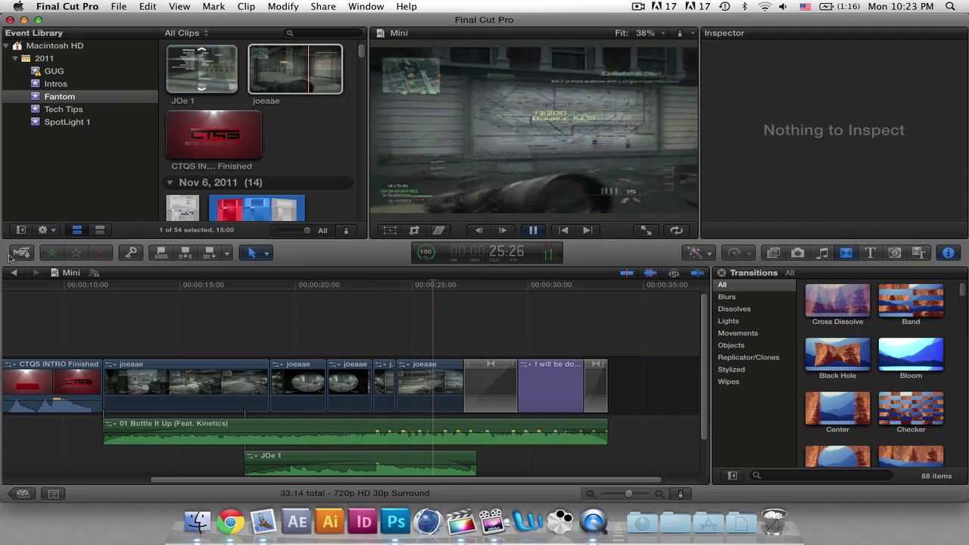
{"action": "key", "text": "space"}
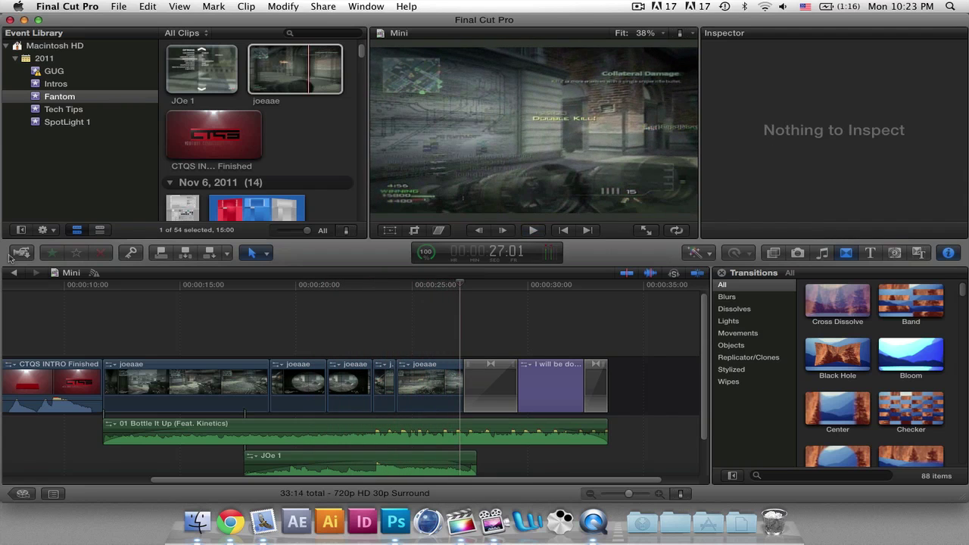
{"action": "left_click", "coordinate": [22, 495]}
{"action": "left_click", "coordinate": [55, 496]}
{"action": "key", "text": "BackSpace"}
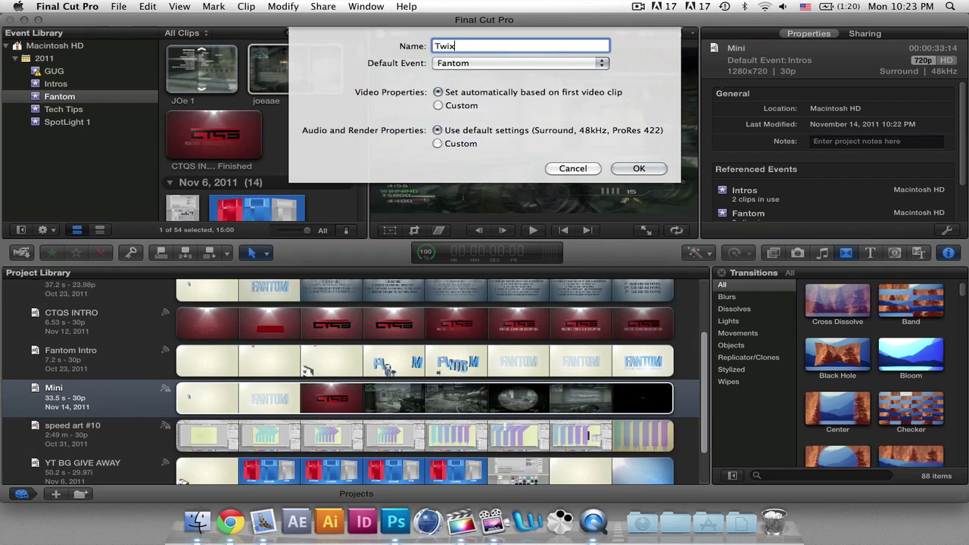
{"action": "type", "text": "Twixtor"}
{"action": "key", "text": "Return"}
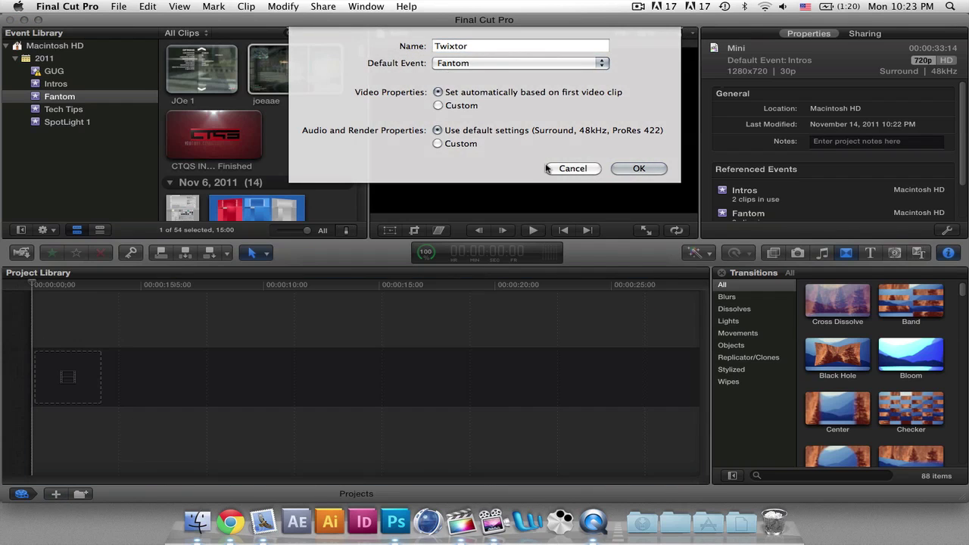
{"action": "left_click", "coordinate": [282, 78]}
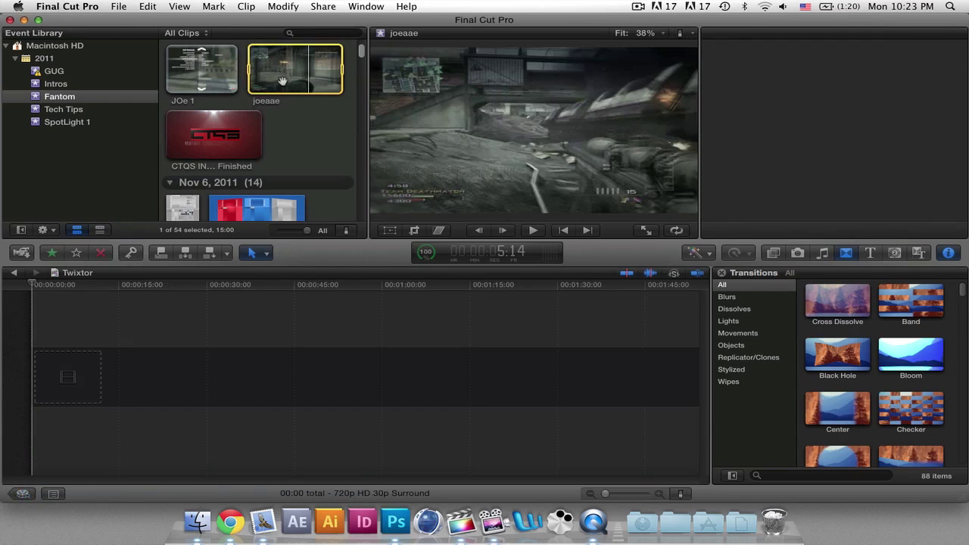
Add the joeaae gameplay clip to the Twixtor timeline and split it near 5:20
{"action": "left_click_drag", "start_coordinate": [281, 78], "coordinate": [74, 367]}
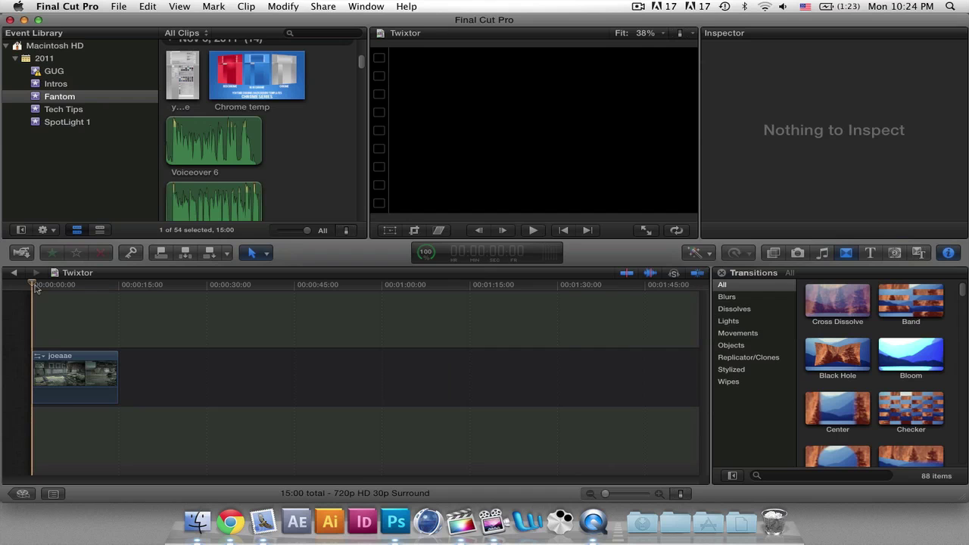
{"action": "key", "text": "space"}
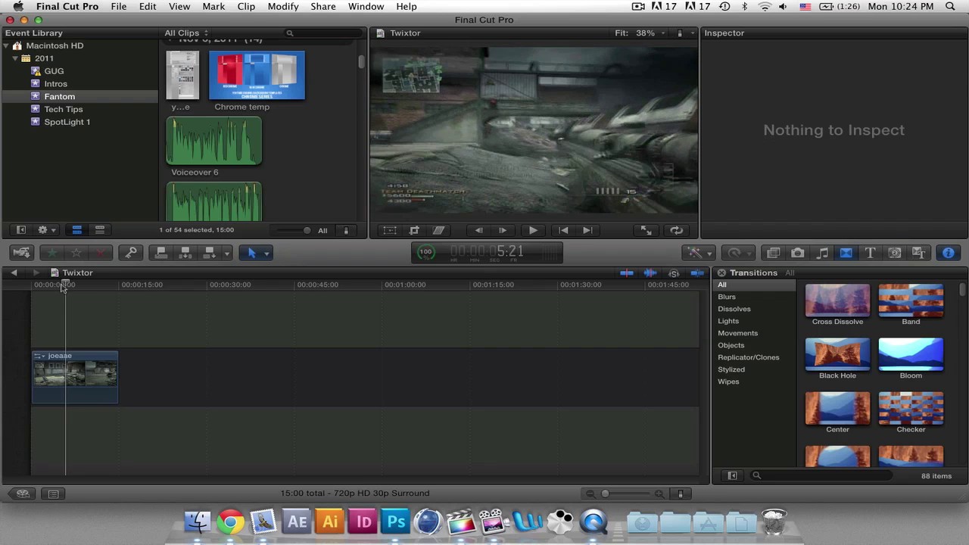
{"action": "left_click", "coordinate": [64, 286]}
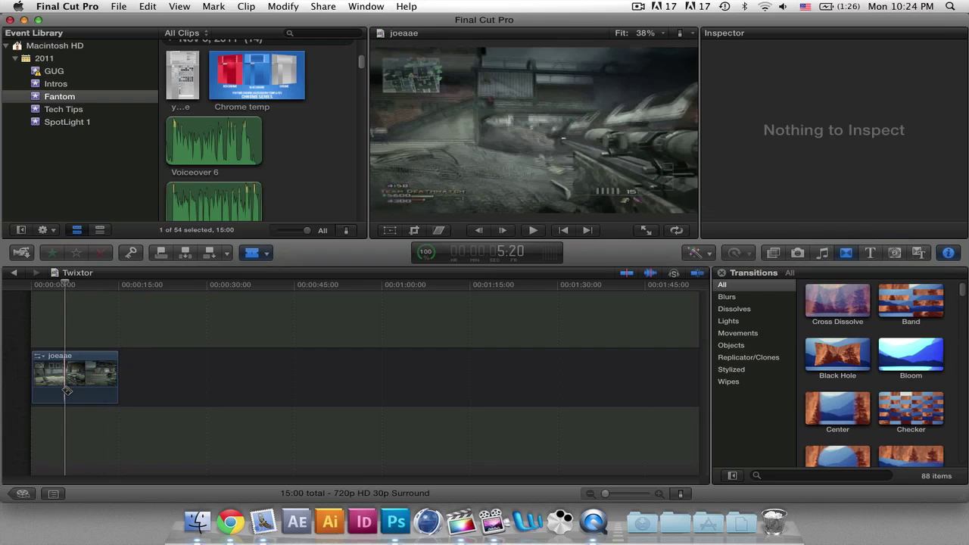
{"action": "key", "text": "space"}
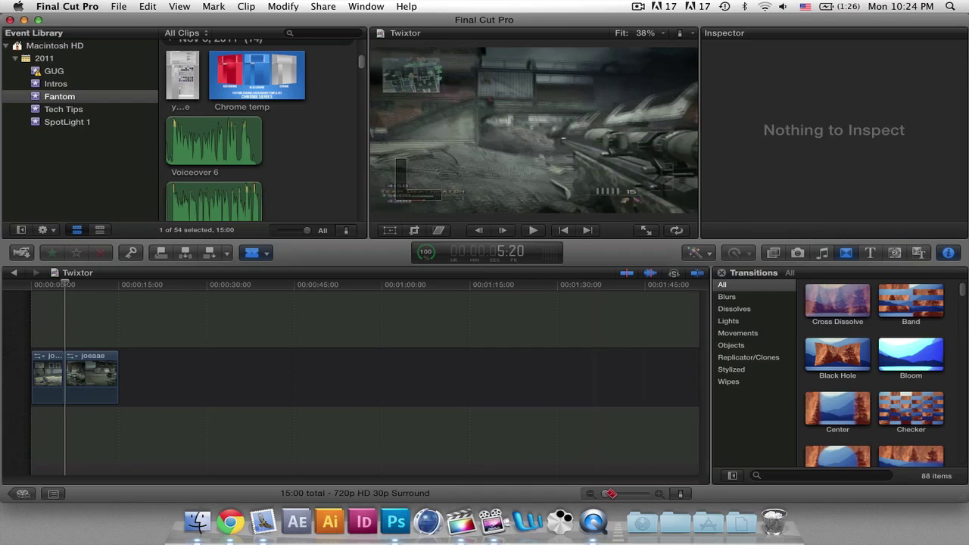
Blade the clip again near 6:08 and select the resulting 18-frame middle piece
{"action": "left_click_drag", "start_coordinate": [615, 494], "coordinate": [618, 493]}
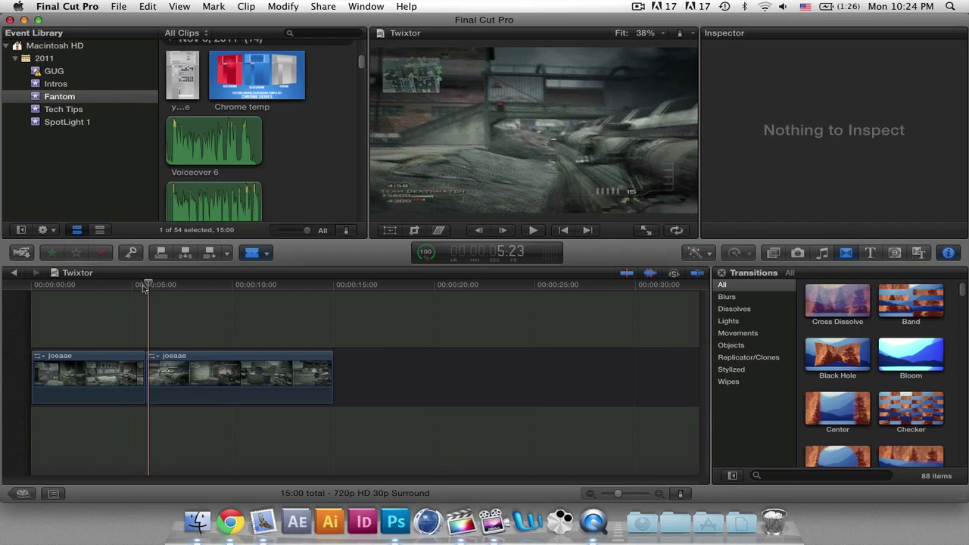
{"action": "key", "text": "space"}
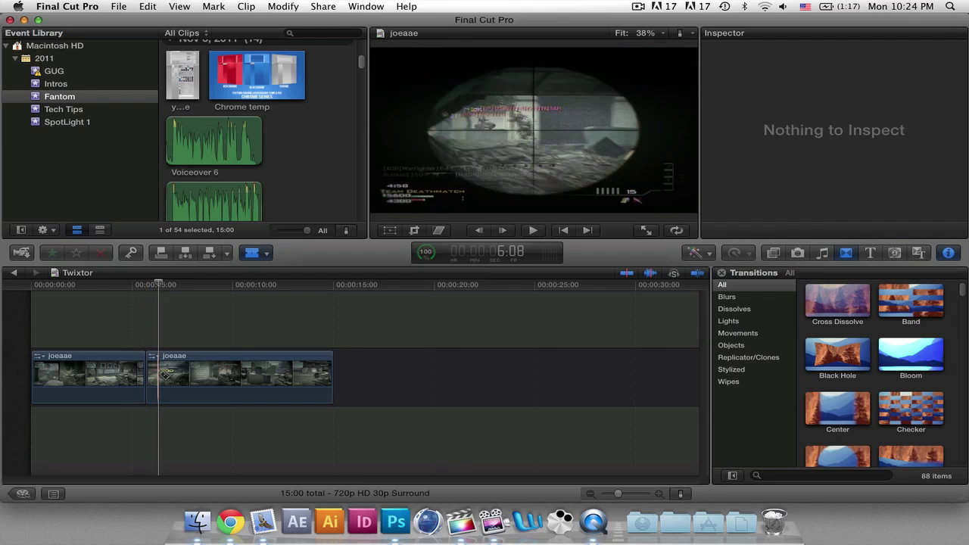
{"action": "left_click", "coordinate": [159, 375]}
{"action": "key", "text": "a"}
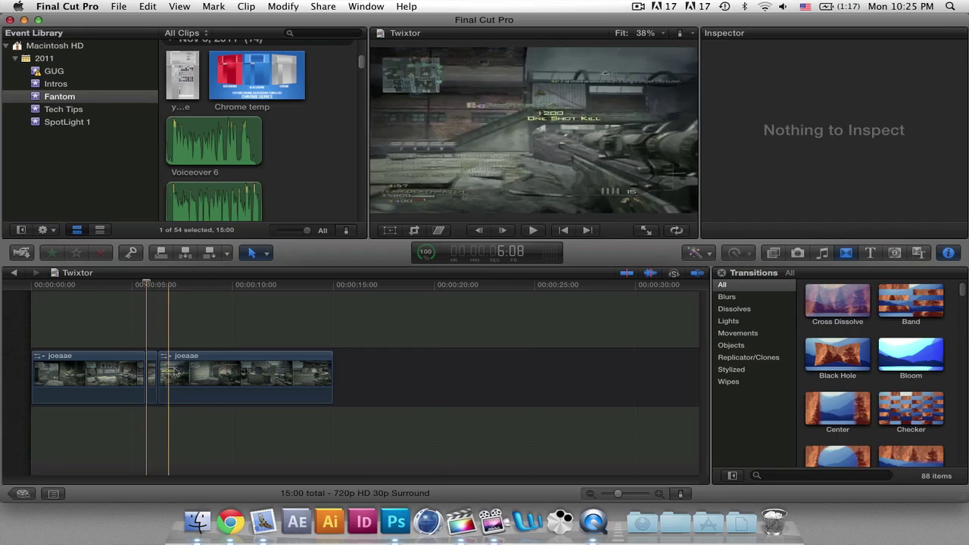
{"action": "left_click", "coordinate": [151, 374]}
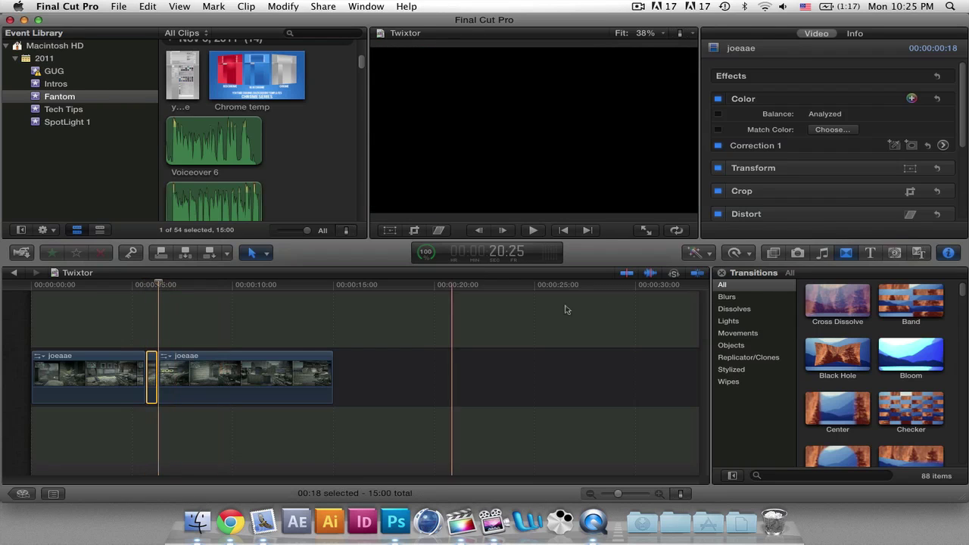
Retime the selected middle piece to Slow 25%, stretching it to 2:12
{"action": "left_click", "coordinate": [748, 254]}
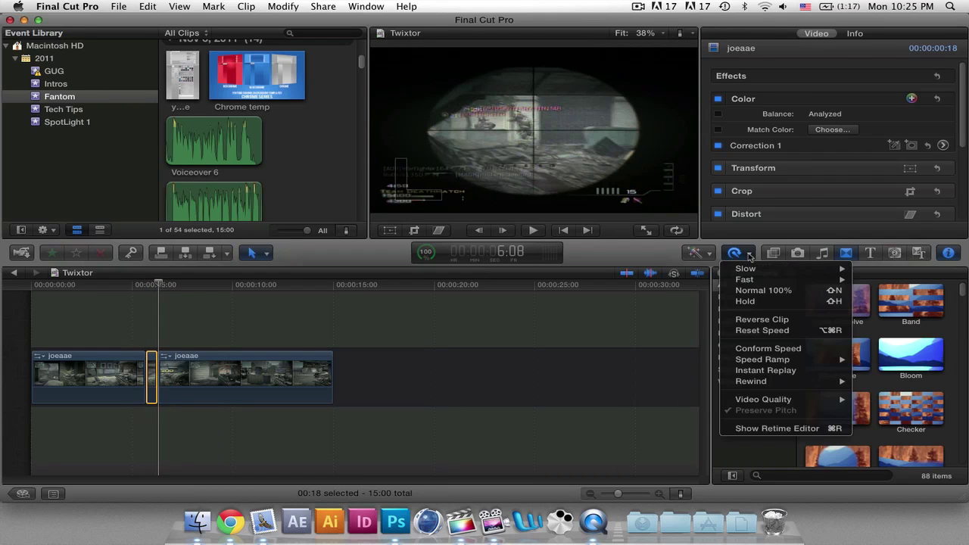
{"action": "left_click", "coordinate": [749, 257]}
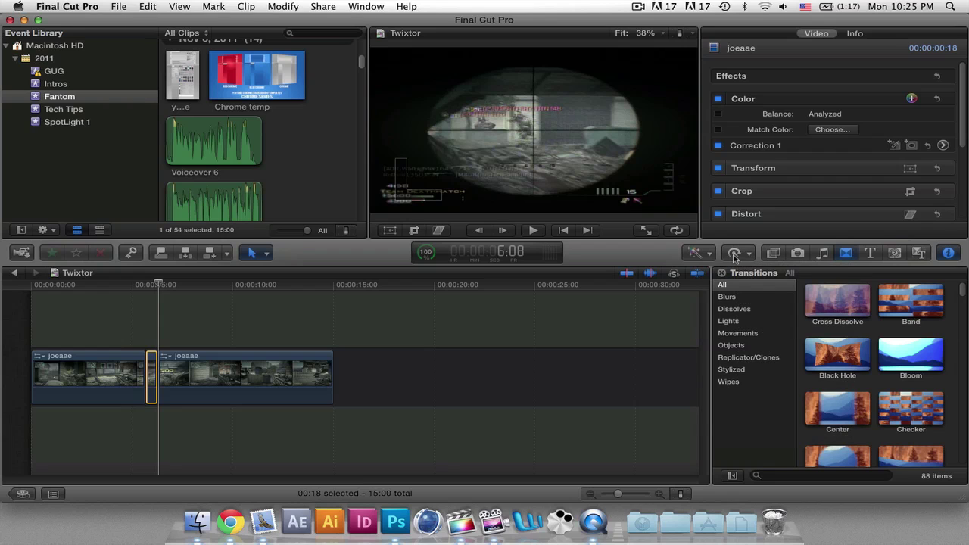
{"action": "left_click", "coordinate": [735, 257]}
{"action": "mouse_move", "coordinate": [751, 269]}
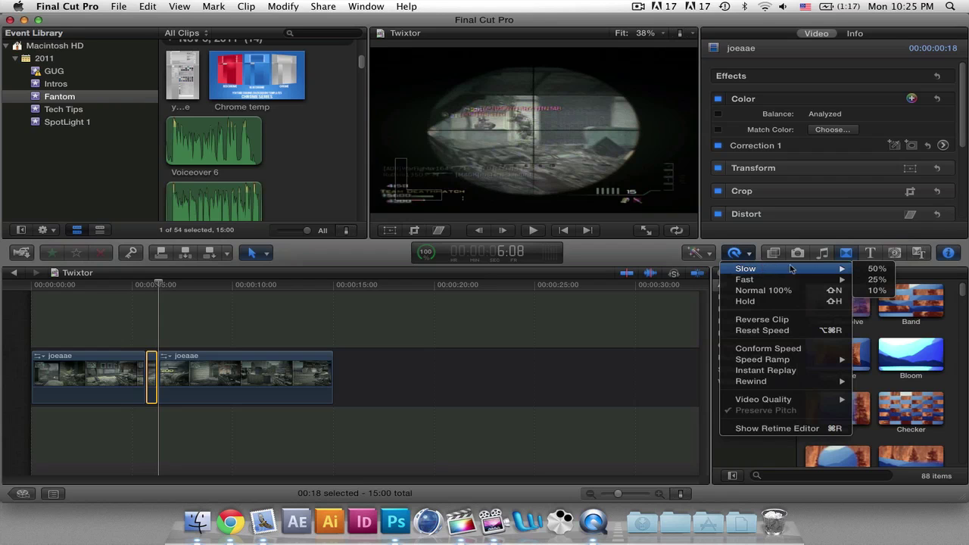
{"action": "left_click", "coordinate": [880, 281]}
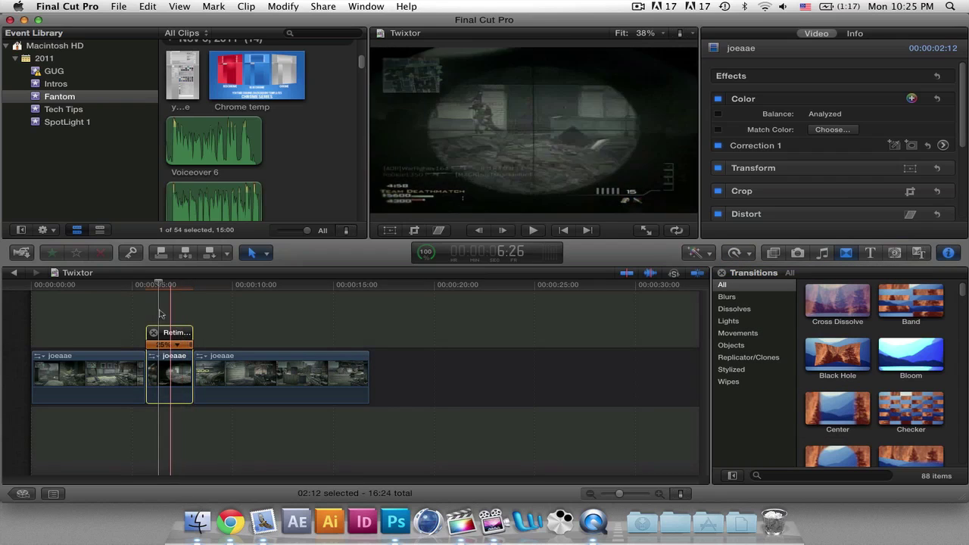
Play back through the slowed section to check the 25% slow motion
{"action": "left_click_drag", "start_coordinate": [158, 288], "coordinate": [131, 292]}
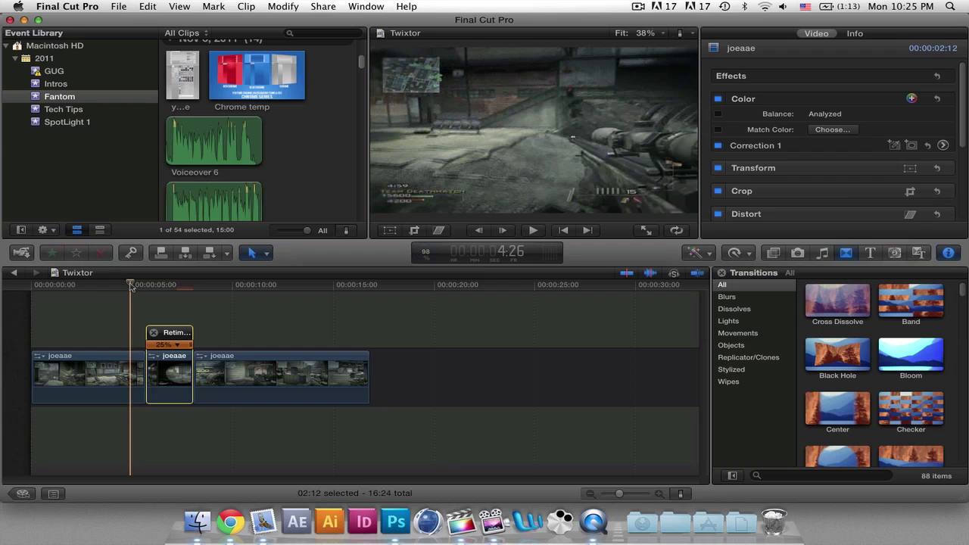
{"action": "key", "text": "space"}
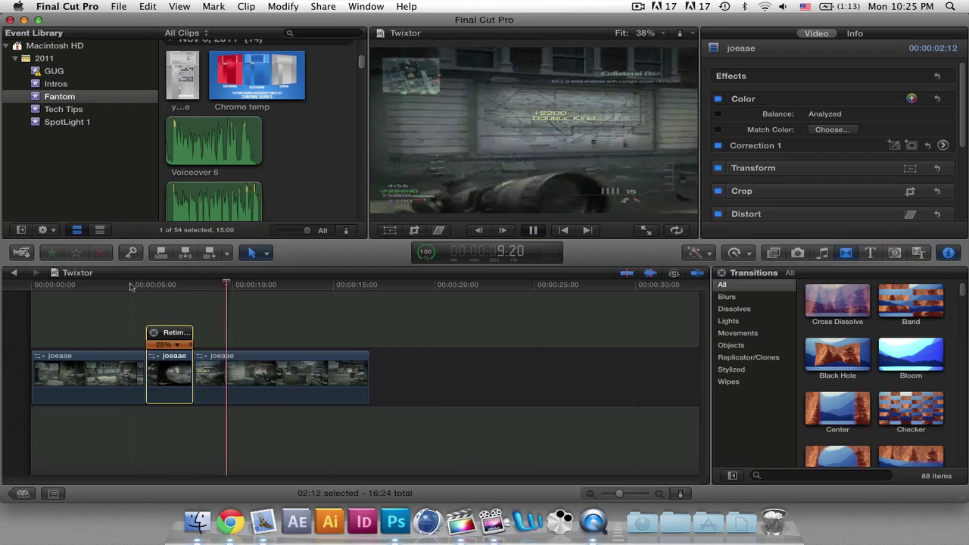
{"action": "key", "text": "space"}
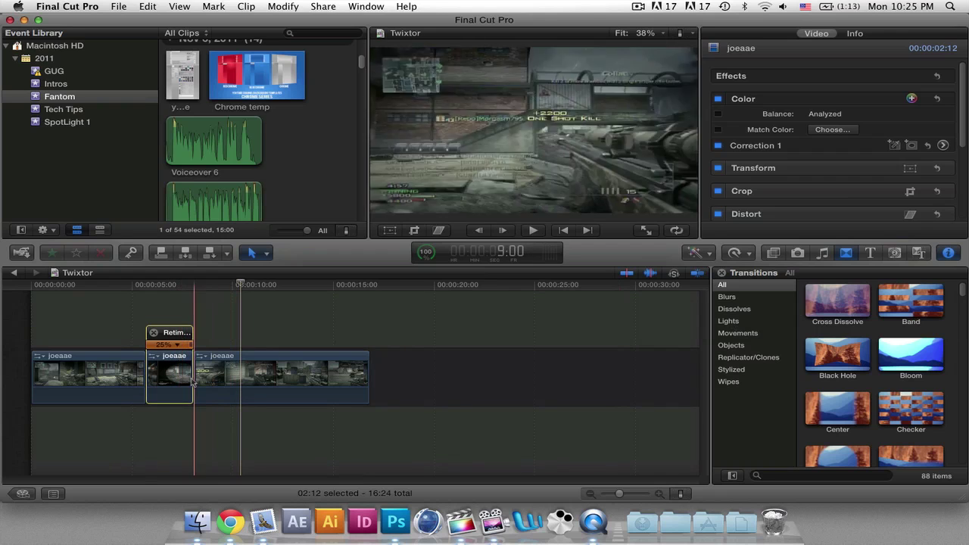
Set the slowed section's video quality to Frame Blending and return the playhead before it
{"action": "left_click", "coordinate": [745, 257]}
{"action": "left_click", "coordinate": [745, 258]}
{"action": "left_click", "coordinate": [744, 258]}
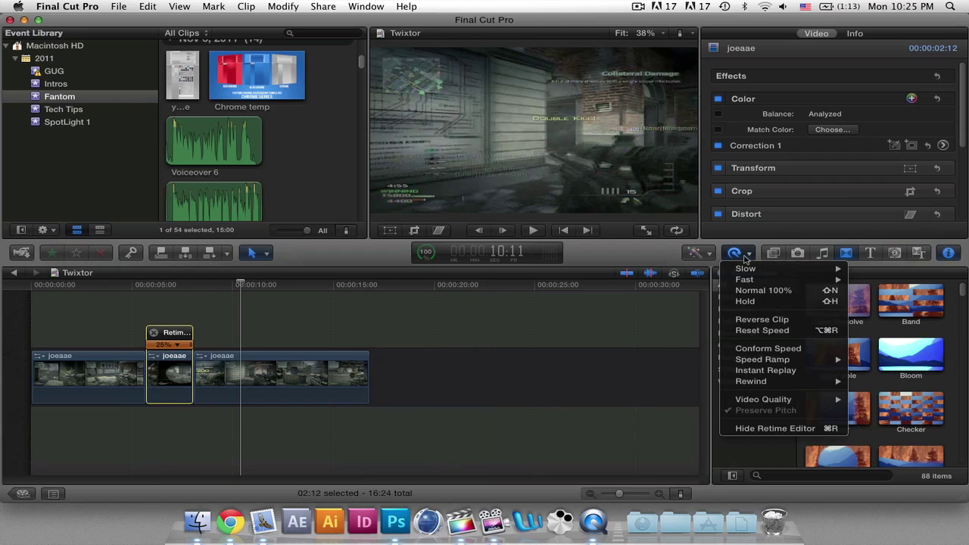
{"action": "mouse_move", "coordinate": [767, 402]}
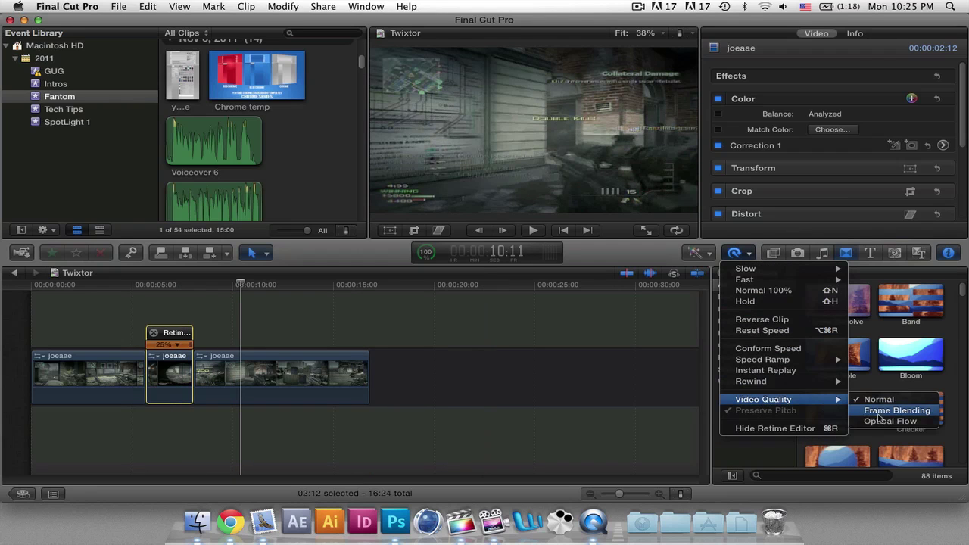
{"action": "left_click", "coordinate": [882, 421]}
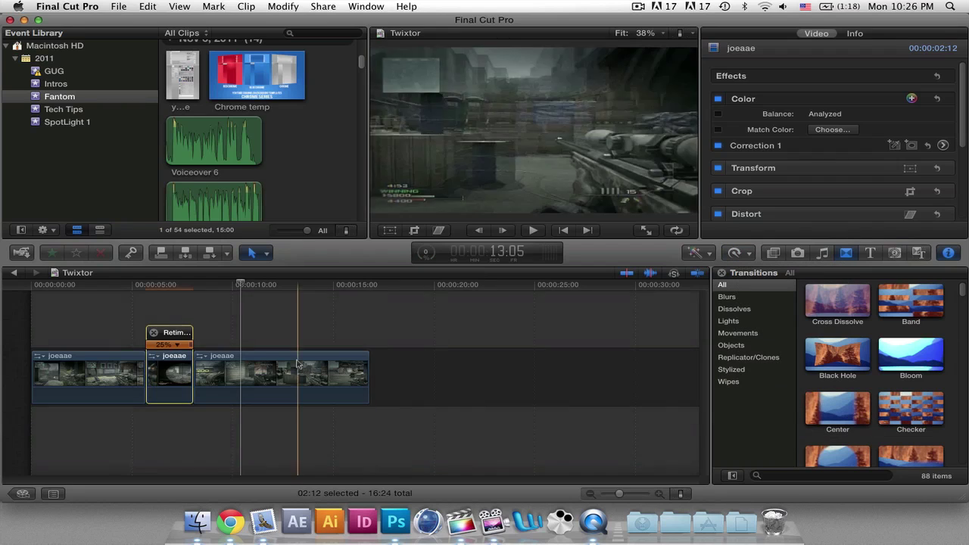
{"action": "left_click", "coordinate": [130, 293]}
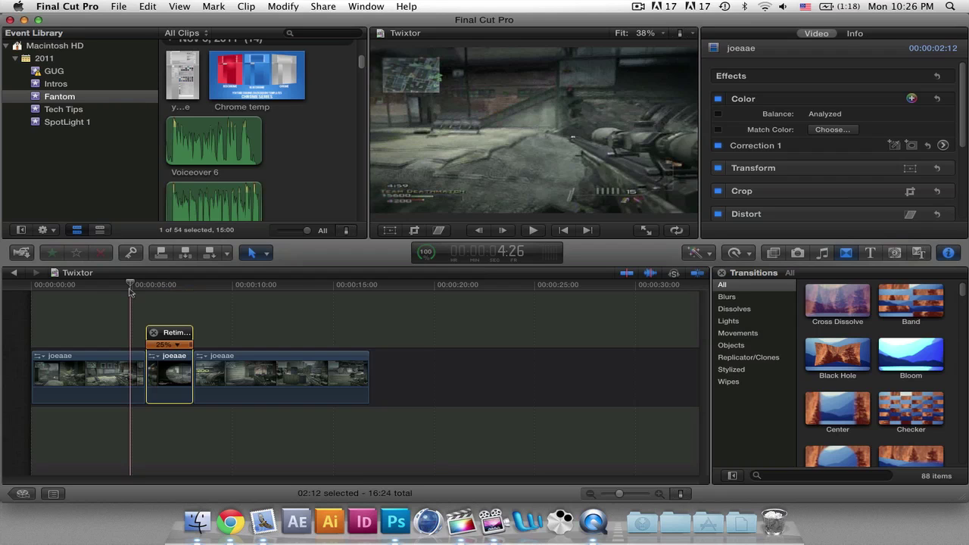
{"action": "key", "text": "space"}
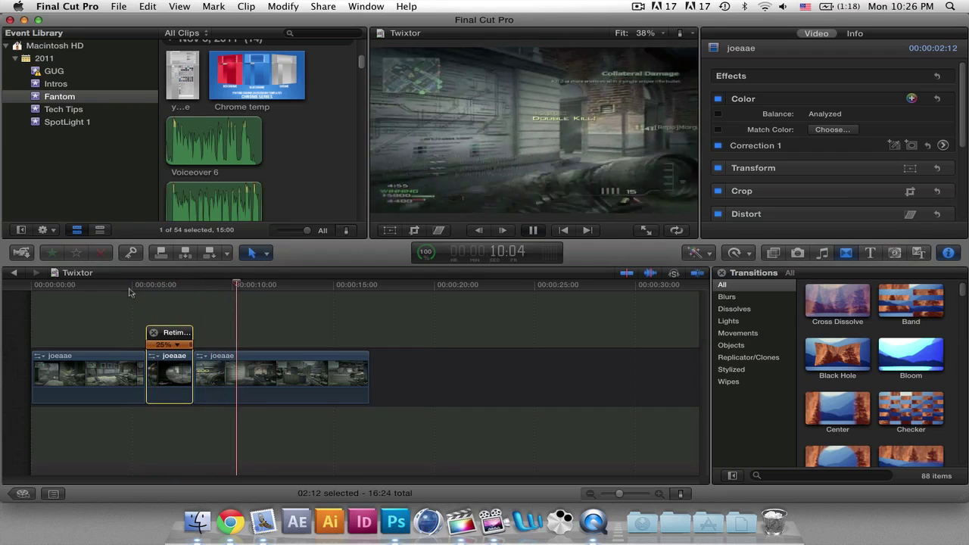
{"action": "key", "text": "space"}
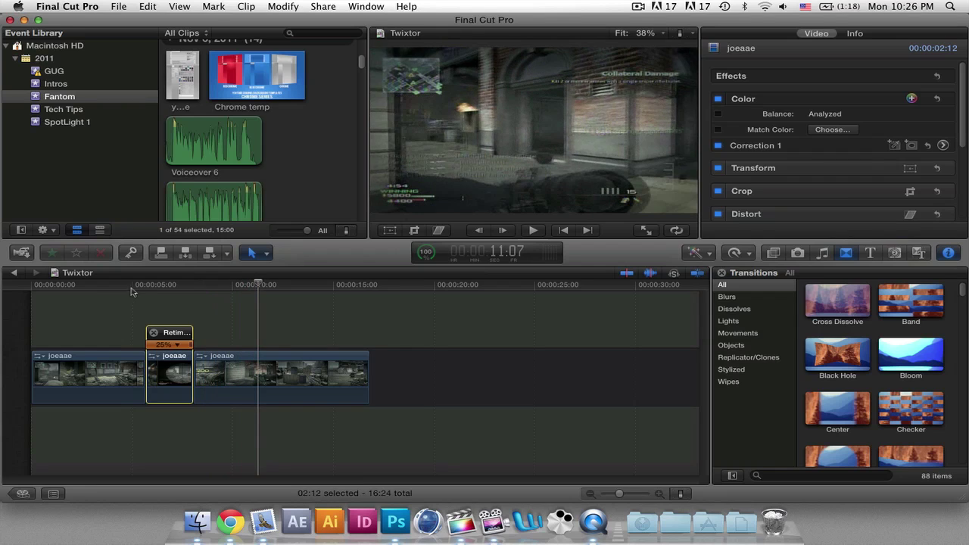
{"action": "left_click", "coordinate": [146, 286]}
{"action": "left_click_drag", "start_coordinate": [146, 285], "coordinate": [126, 285]}
{"action": "key", "text": "space"}
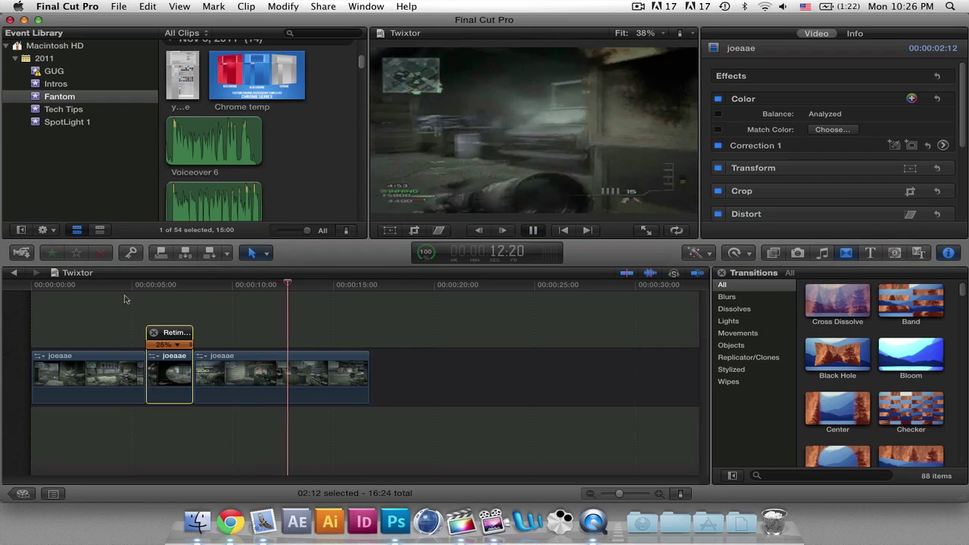
{"action": "key", "text": "space"}
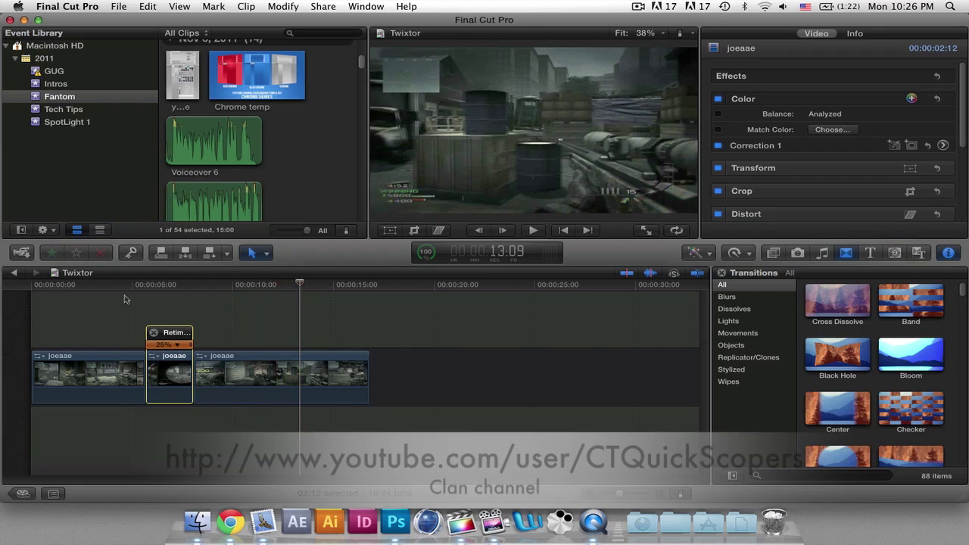